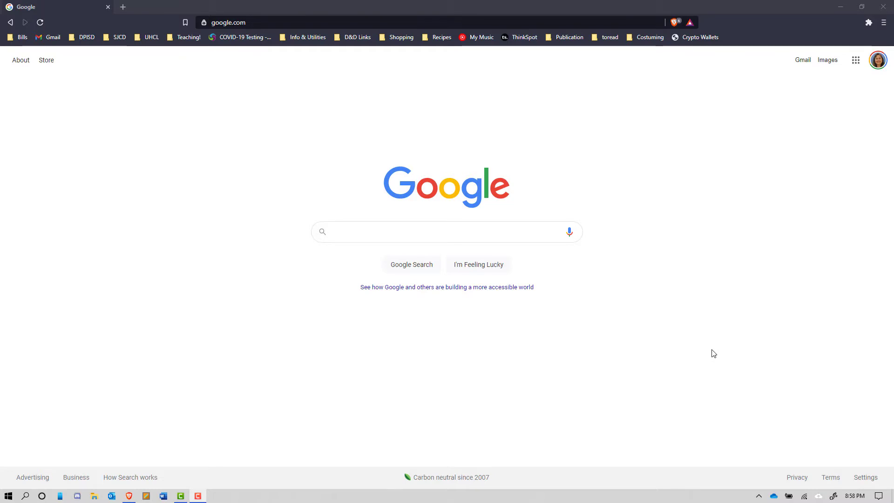
Show Google Images results for 'horse galloping at sunset'
left_click(526, 234)
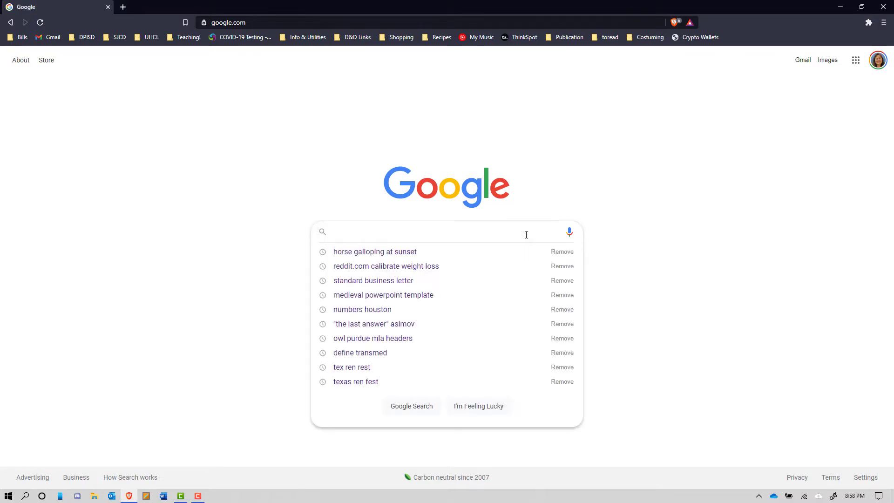
type("horse ga")
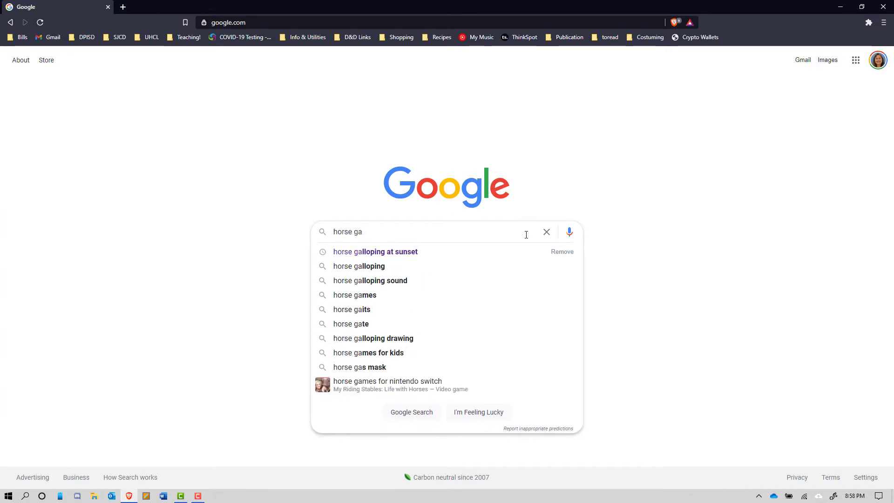
left_click(500, 249)
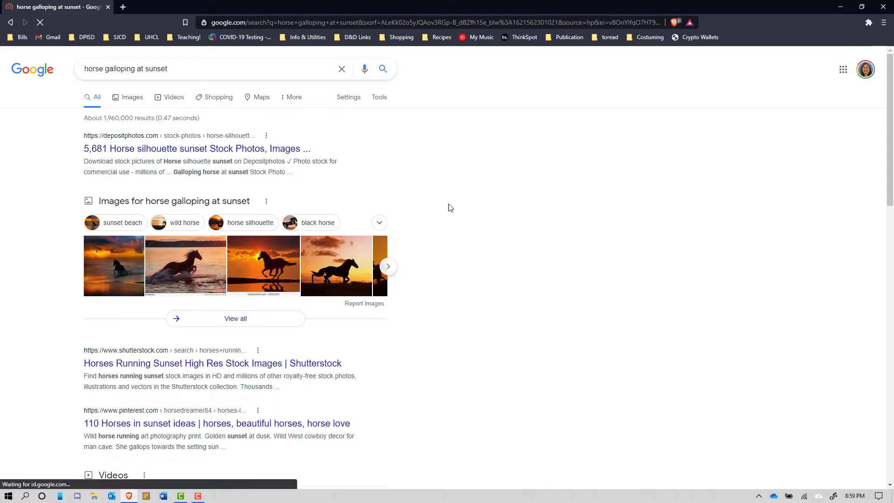
left_click(129, 99)
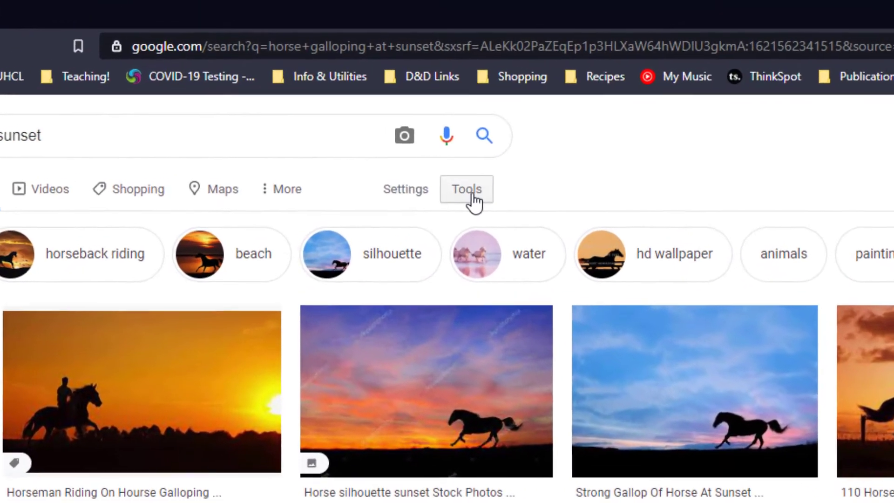
Filter the image results to Creative Commons licenses under Usage Rights
left_click(467, 190)
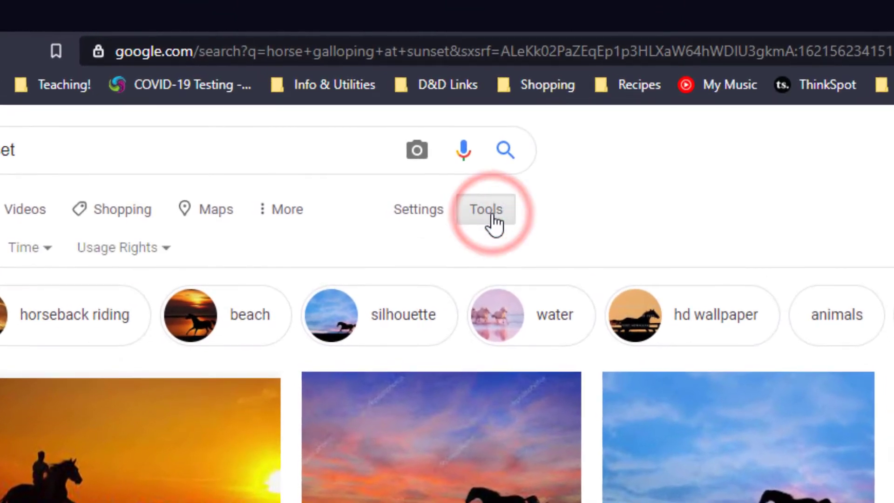
left_click(130, 249)
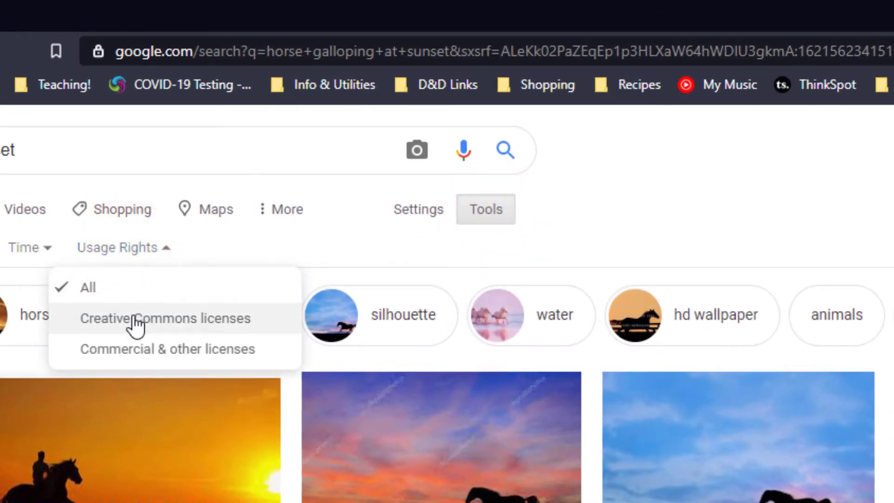
left_click(132, 318)
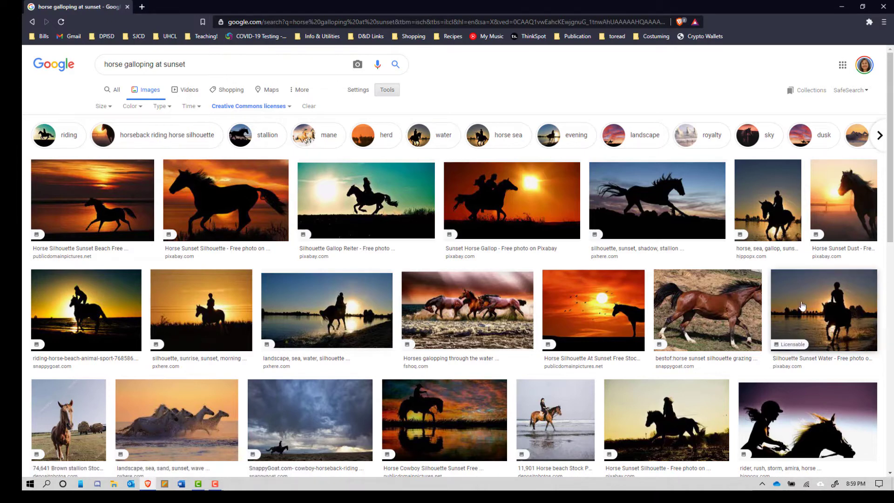
mouse_move(225, 200)
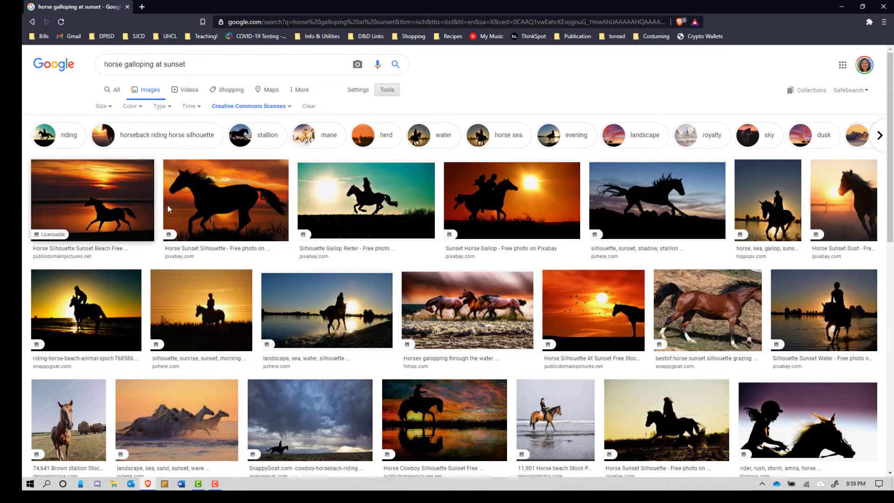
Save the Pixabay horse silhouette photo to the desktop as 'Sunset Horse 2.jpg'
left_click(211, 208)
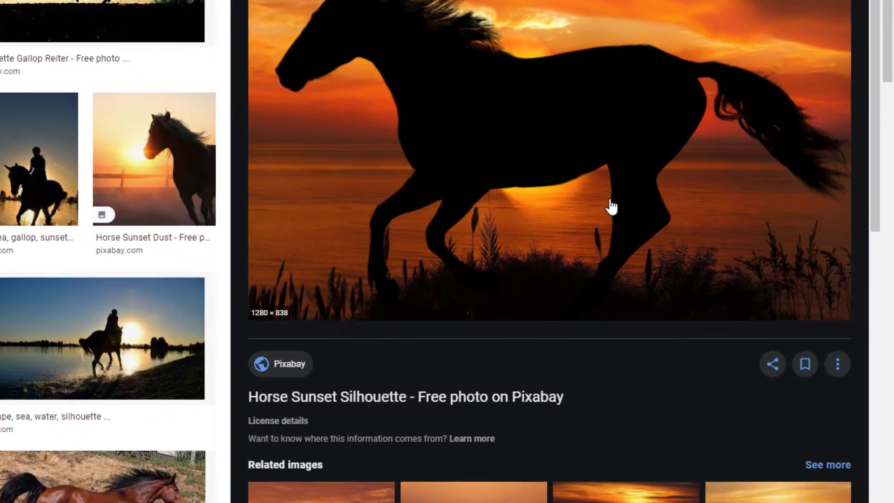
right_click(660, 219)
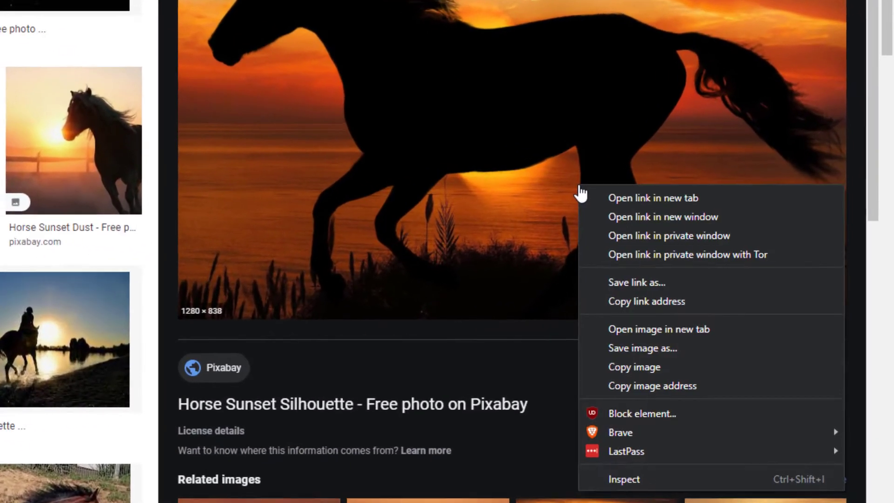
left_click(598, 349)
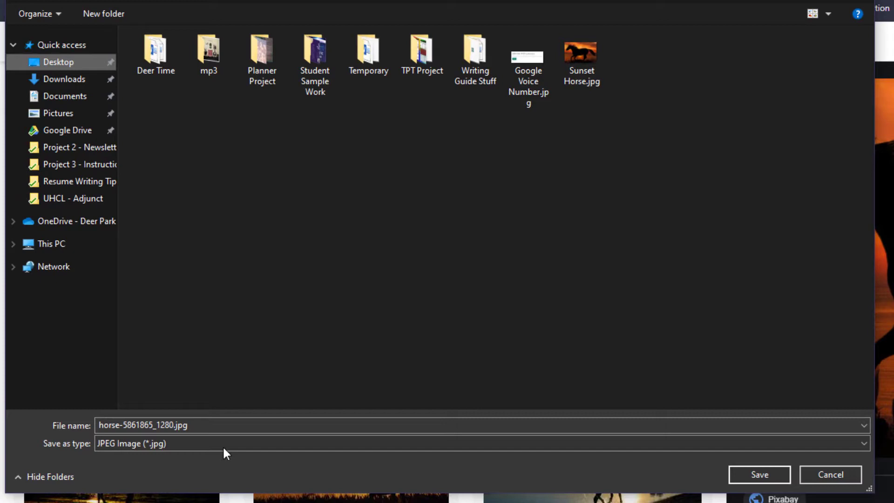
left_click(217, 428)
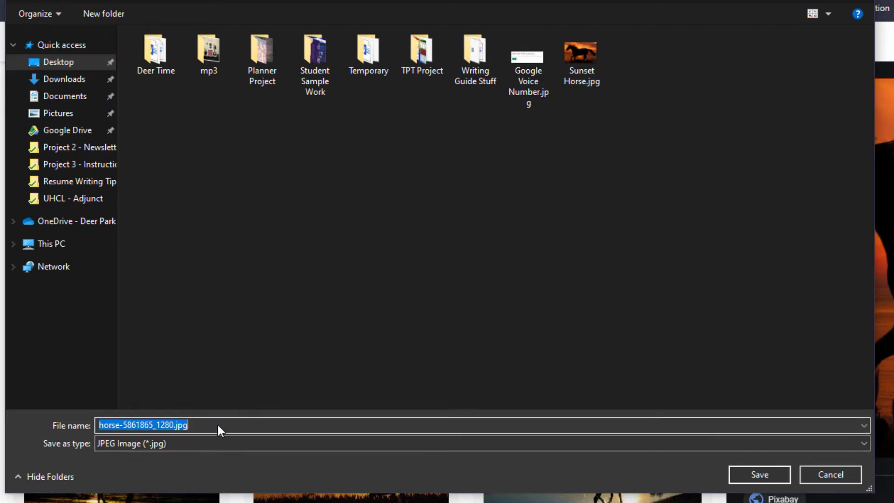
type("Suse")
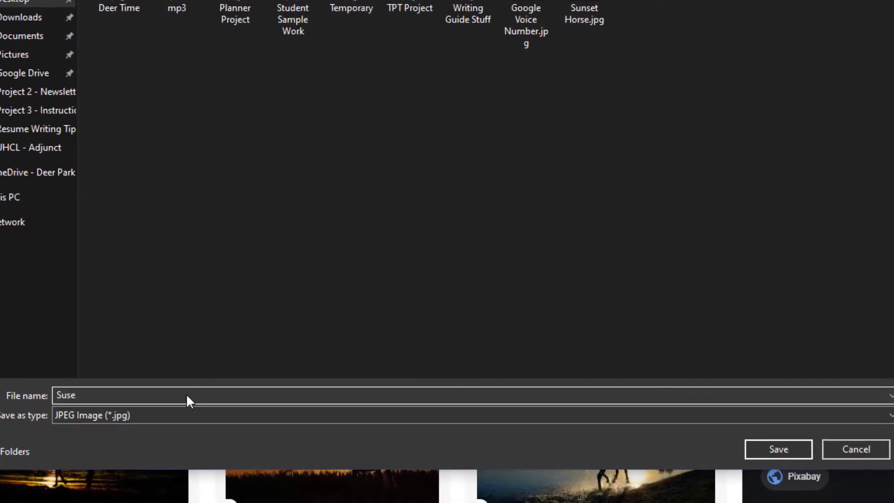
key("BackSpace")
key("BackSpace")
type("nset")
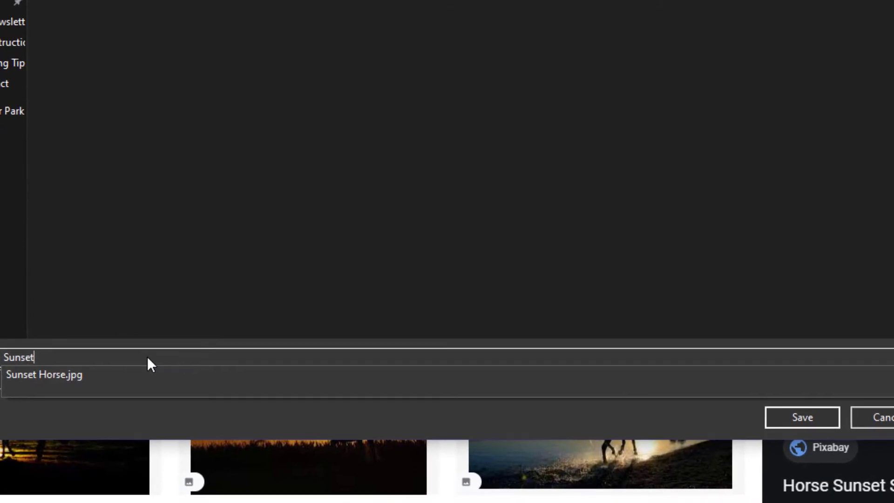
type(" Horse 2")
key("Return")
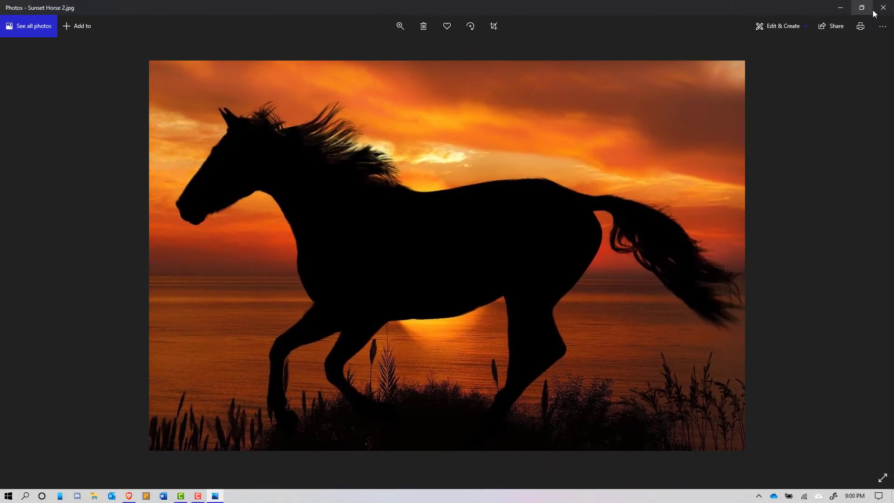
Close the photo viewer, go to unsplash.com in a new tab, and search 'horse in sunset'
left_click(882, 9)
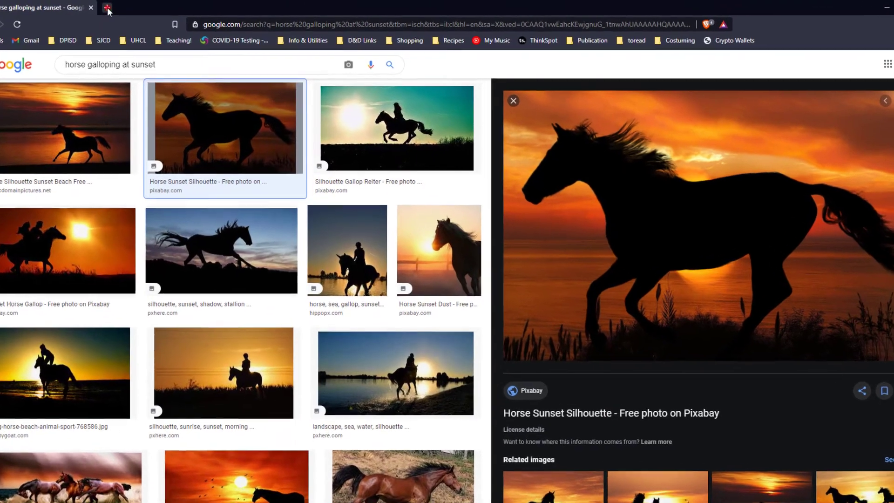
left_click(107, 7)
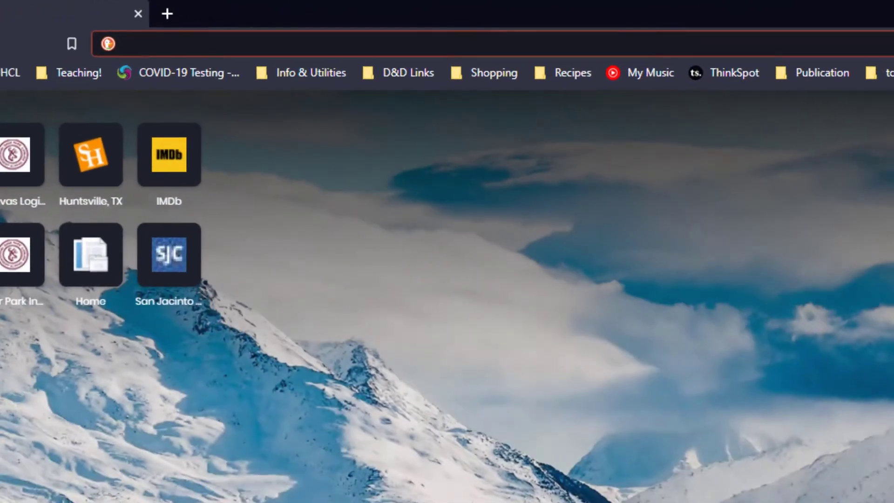
type("unspl")
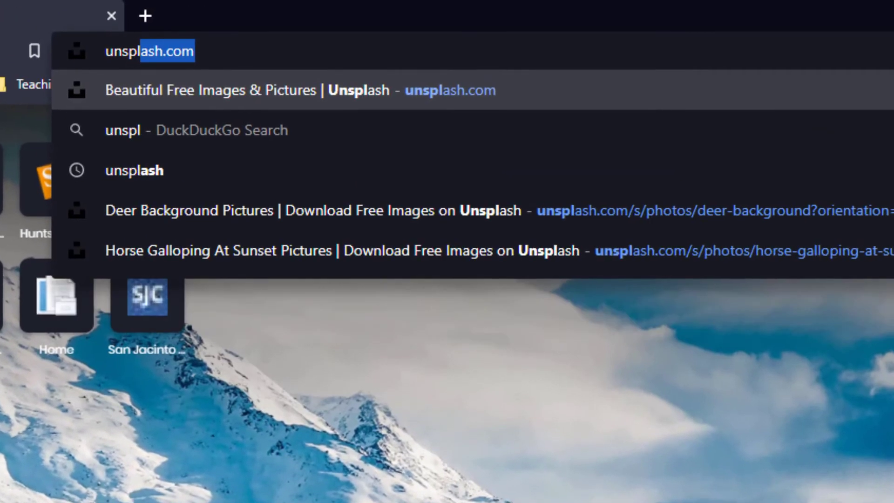
type("ash.com")
key("Return")
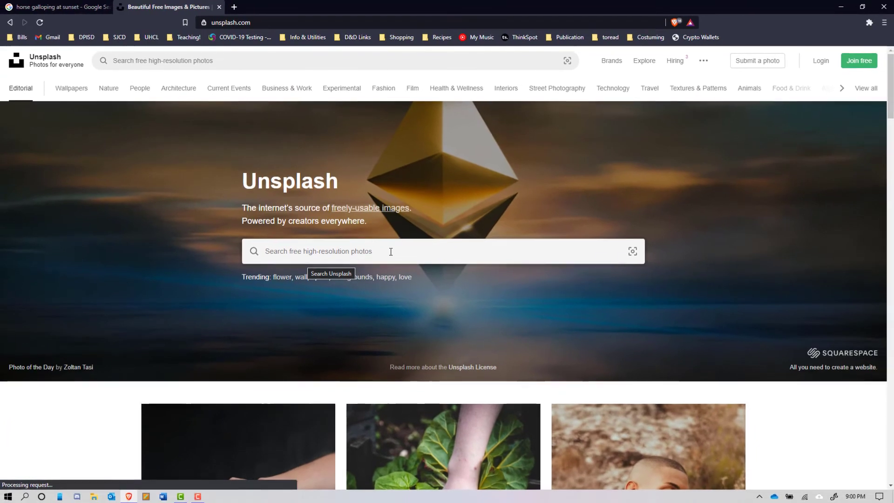
left_click(390, 251)
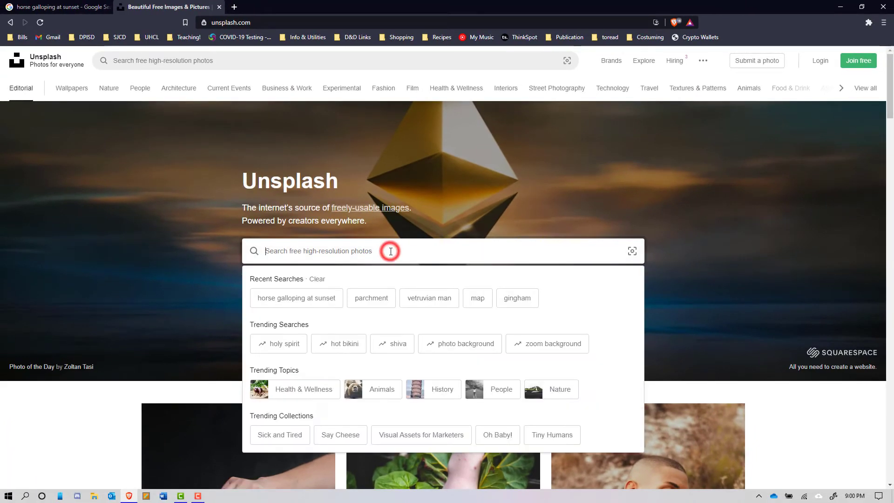
type("horse in s")
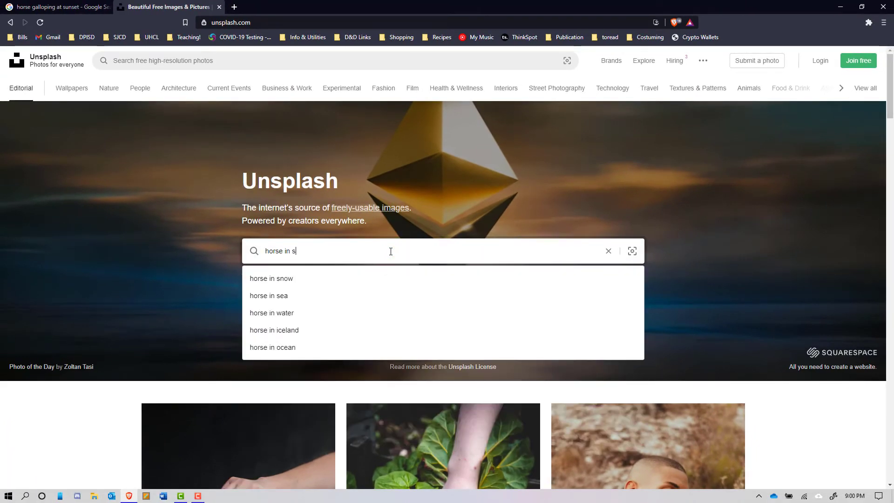
type("unset")
key("Return")
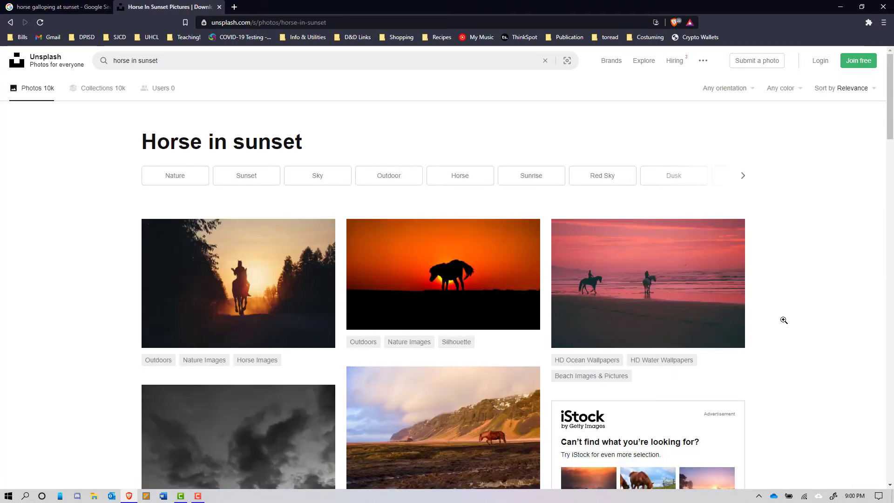
scroll(784, 320, "down", 2)
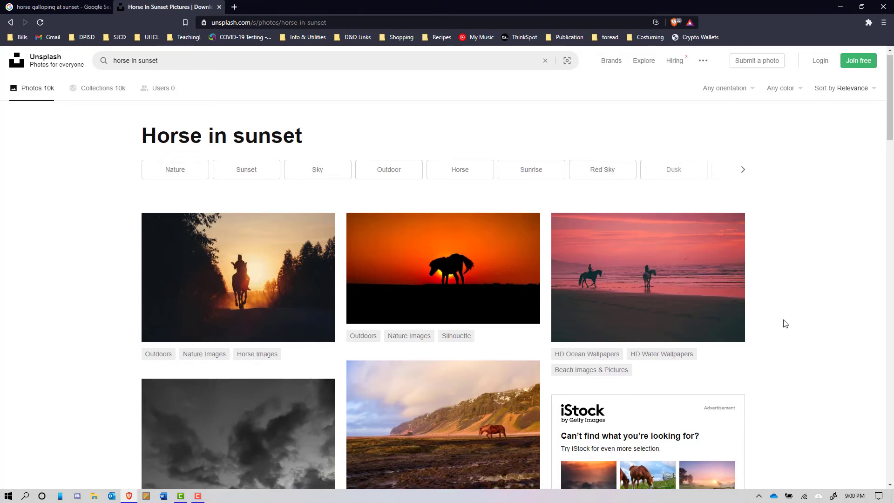
scroll(784, 324, "down", 2)
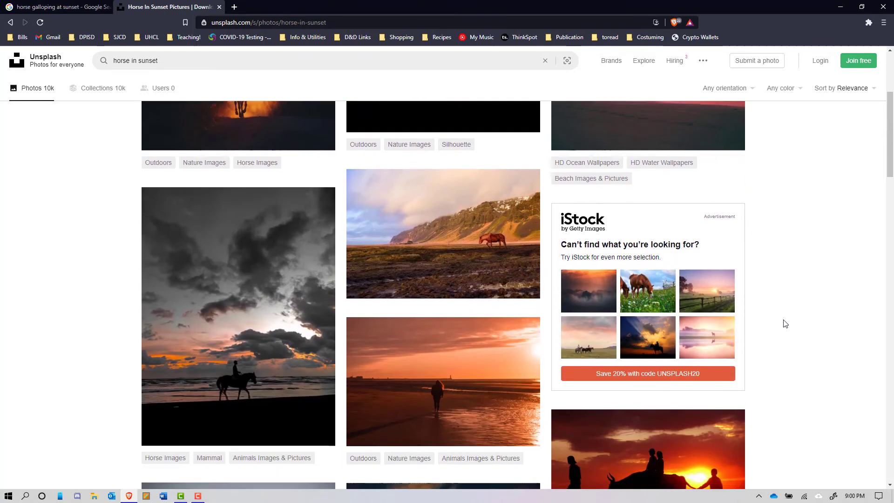
scroll(784, 323, "down", 2)
scroll(784, 324, "down", 4)
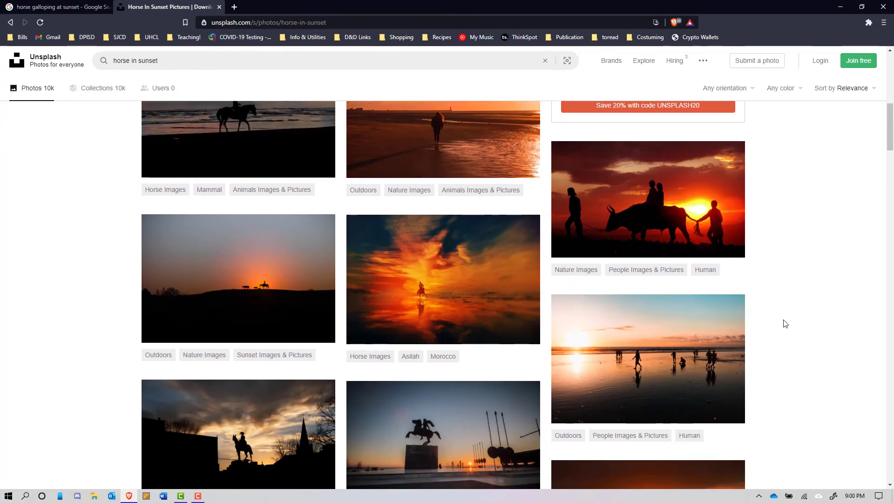
scroll(784, 323, "up", 3)
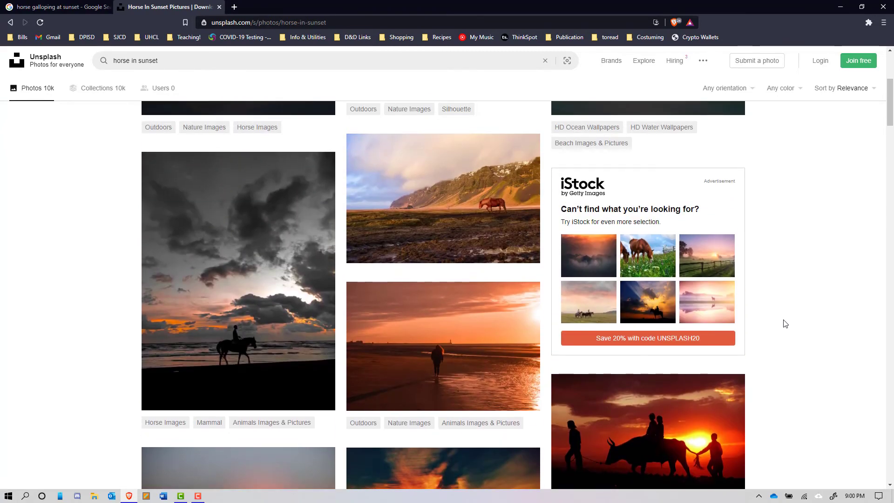
scroll(784, 324, "up", 2)
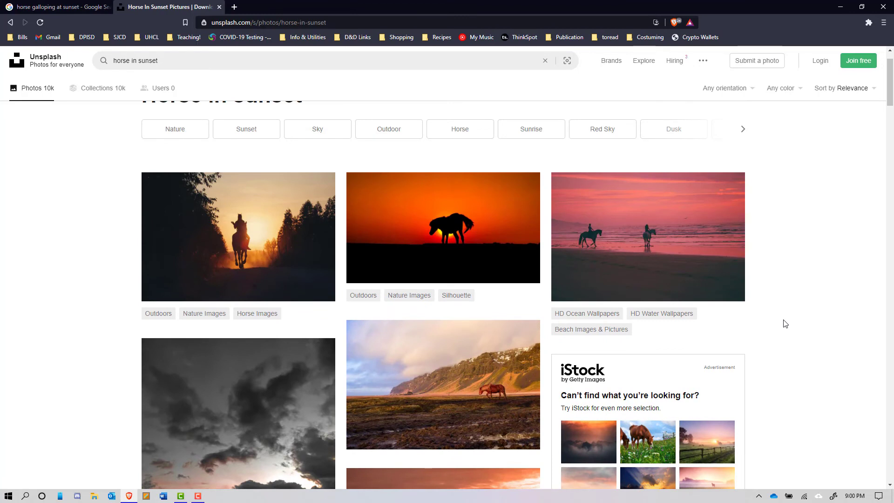